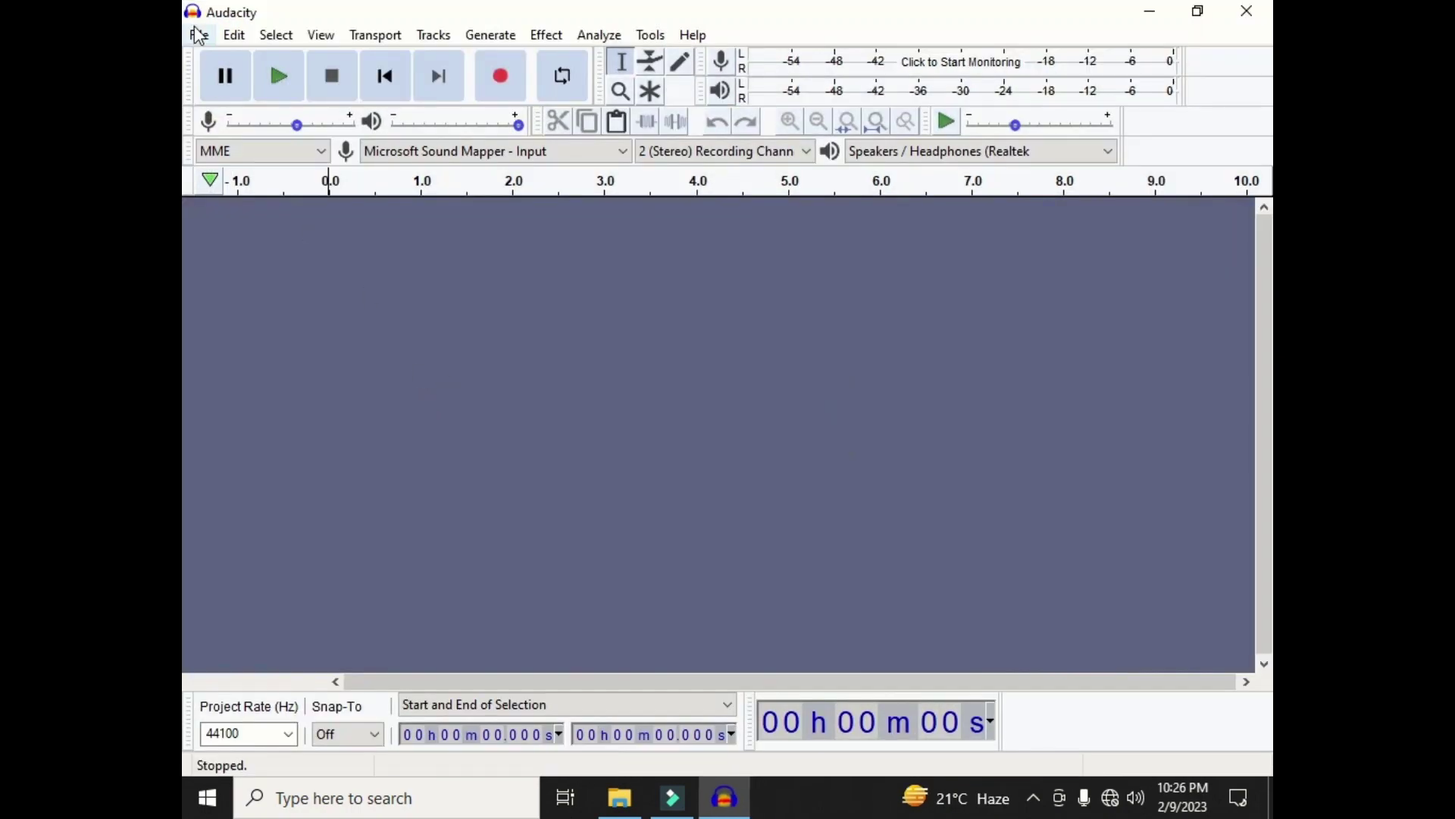
Import the "Duff Background Music __ To use in Videos __ copyright free" audio file from the Desktop
{"action": "left_click", "coordinate": [198, 35]}
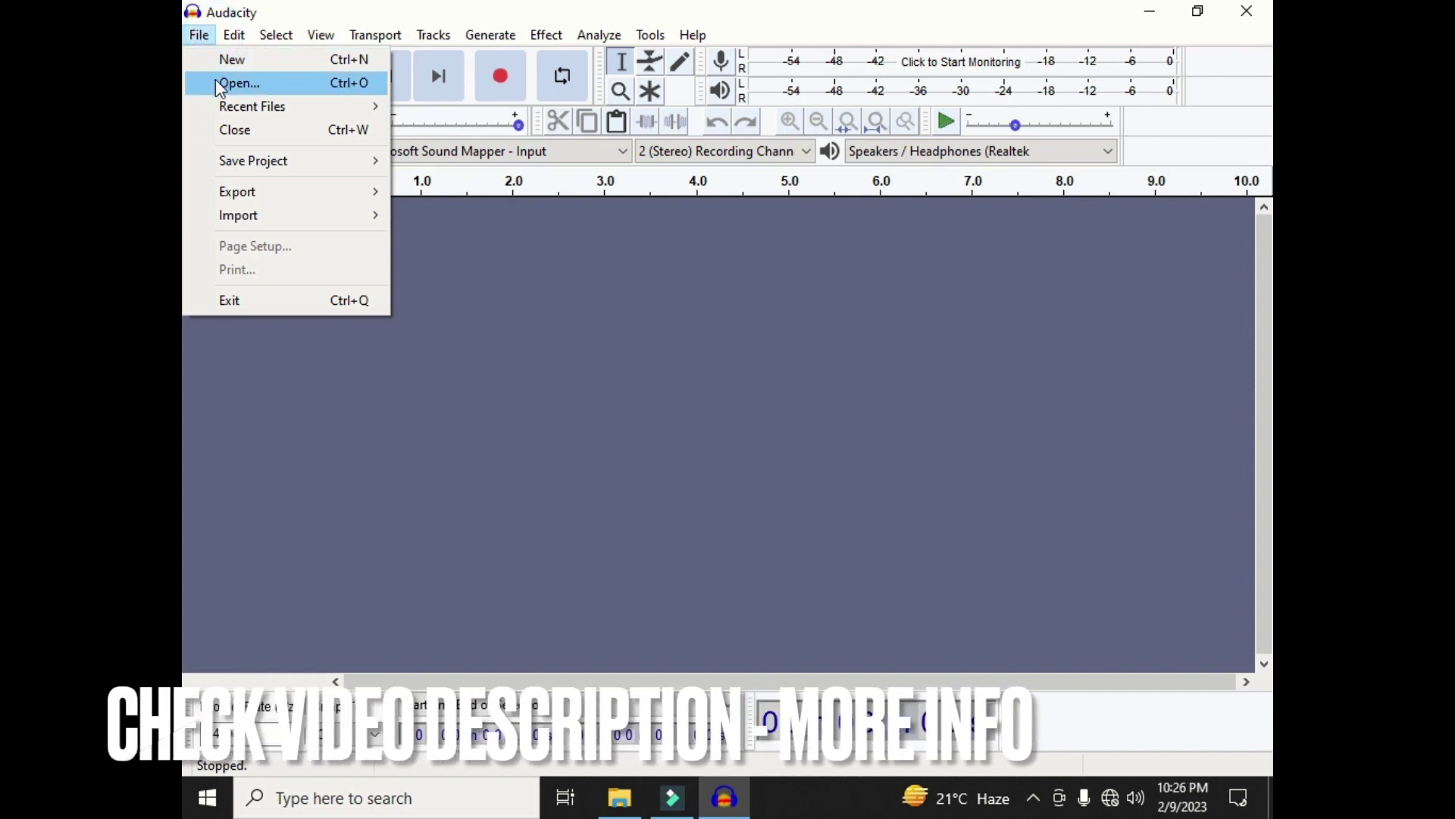
{"action": "mouse_move", "coordinate": [237, 220]}
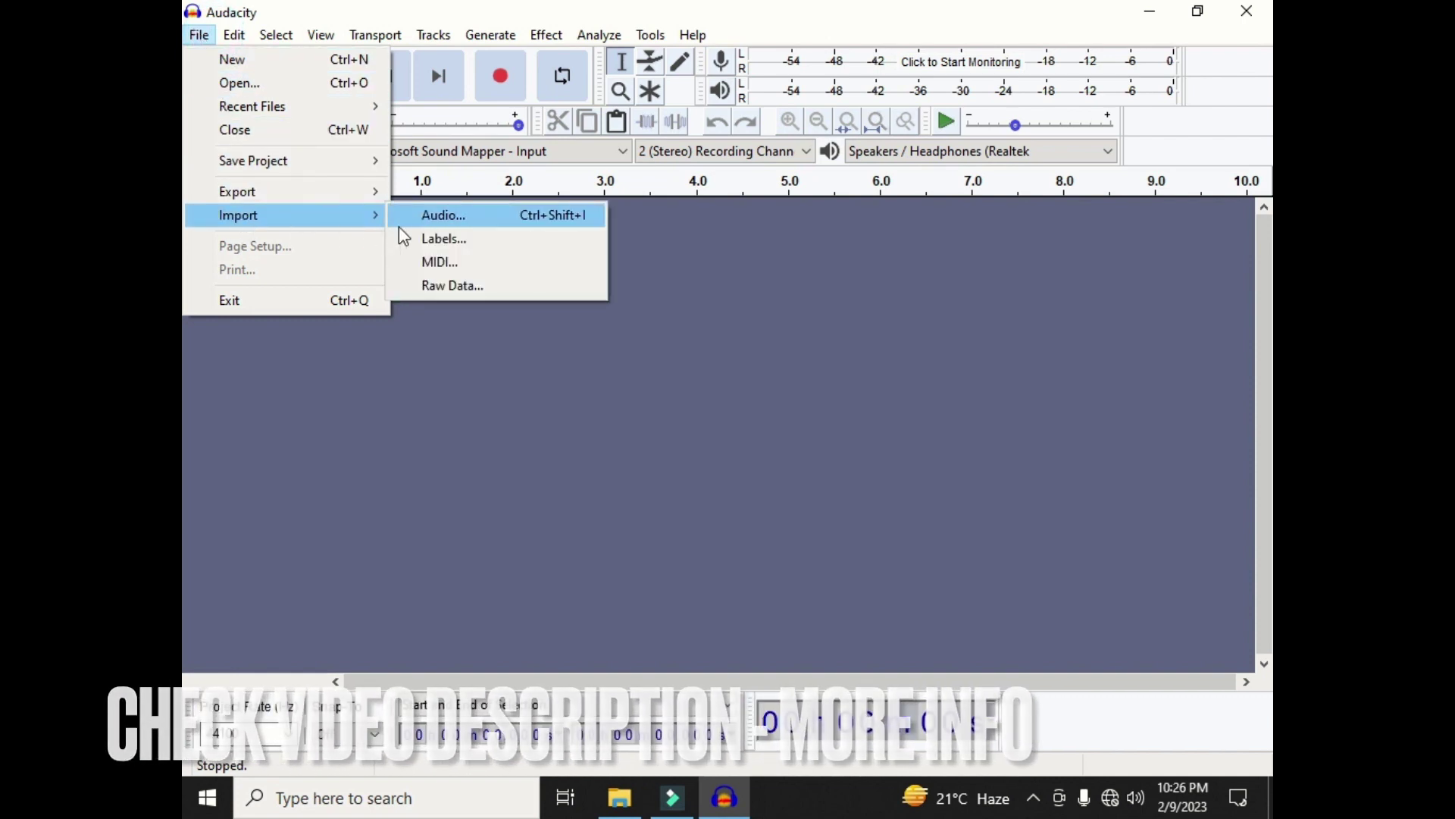
{"action": "left_click", "coordinate": [452, 221]}
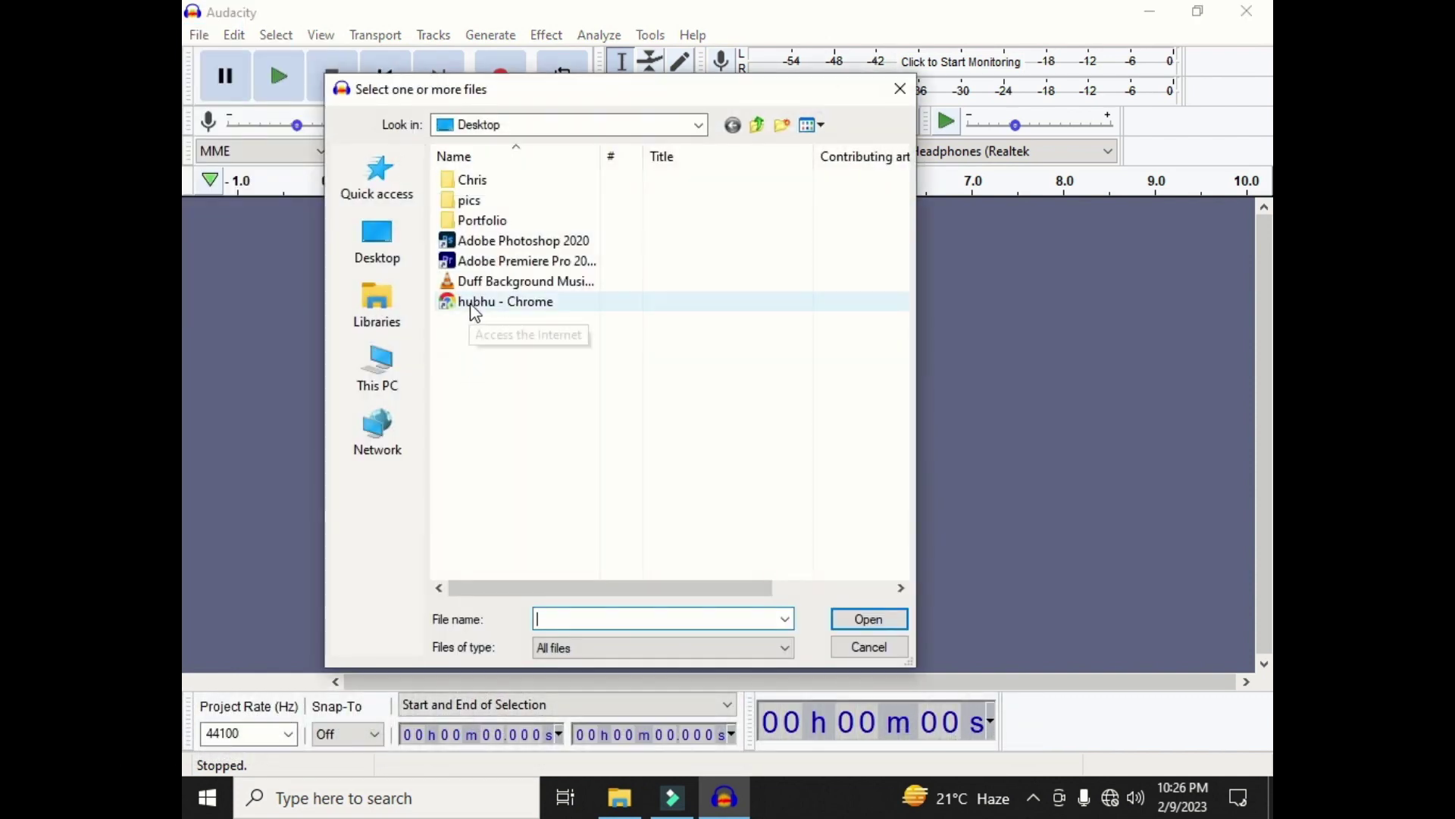
{"action": "left_click", "coordinate": [479, 287]}
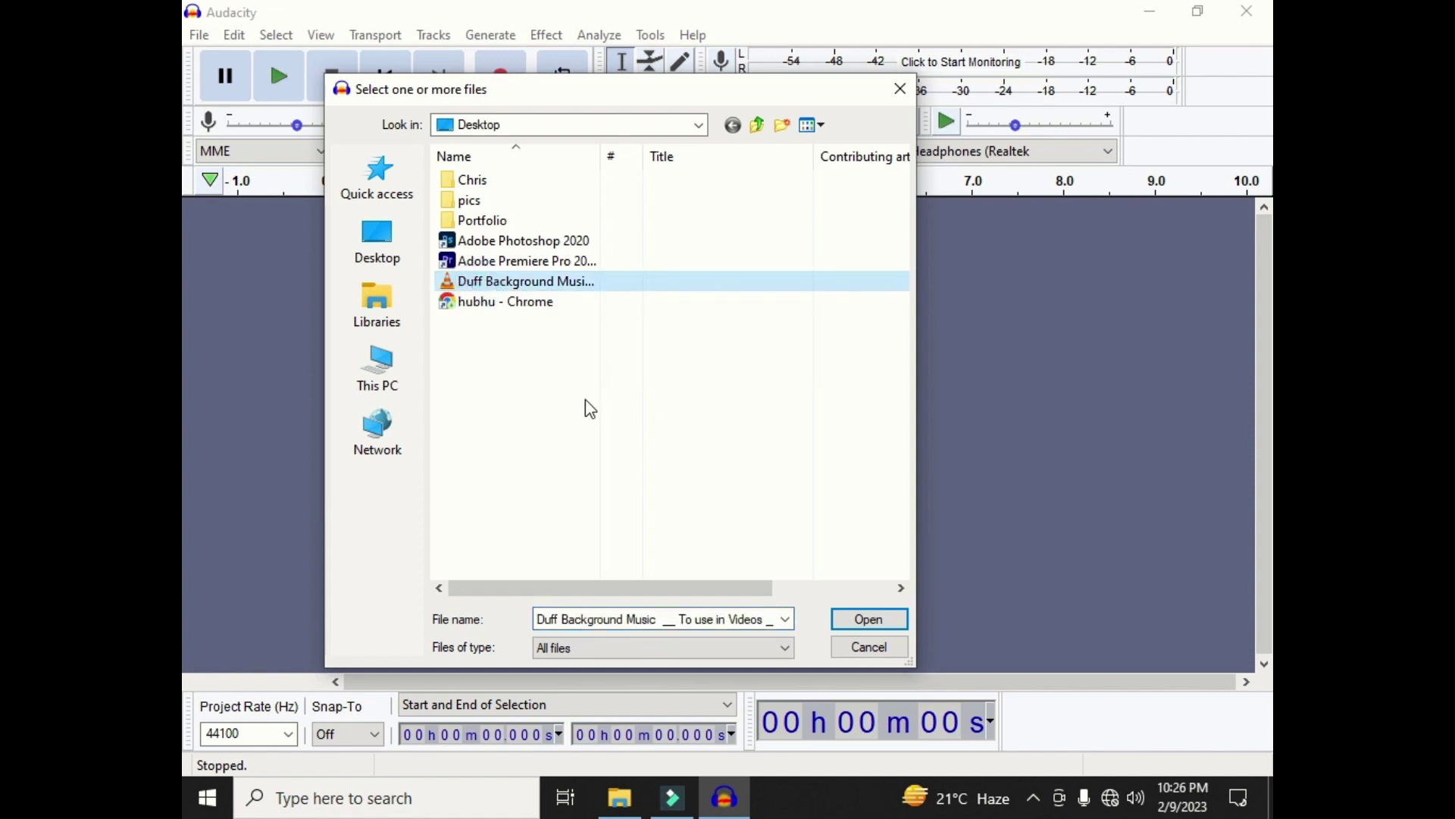
{"action": "left_click", "coordinate": [855, 622]}
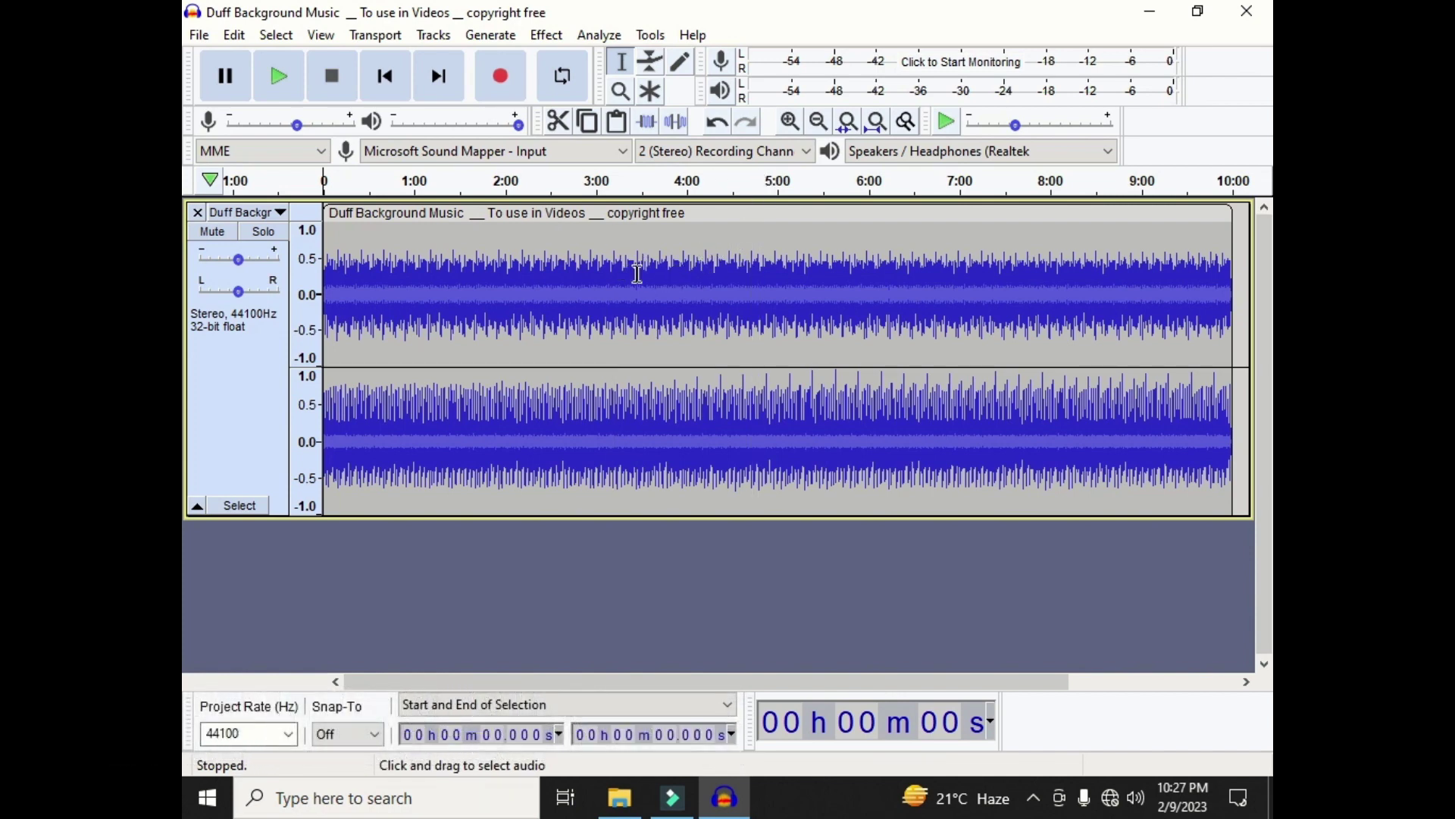
Select stretches of the imported track one after another: about 3:37 to 4:46, 5:21 to 6:52, and 2:27 to 4:20
{"action": "left_click_drag", "start_coordinate": [652, 280], "coordinate": [754, 285]}
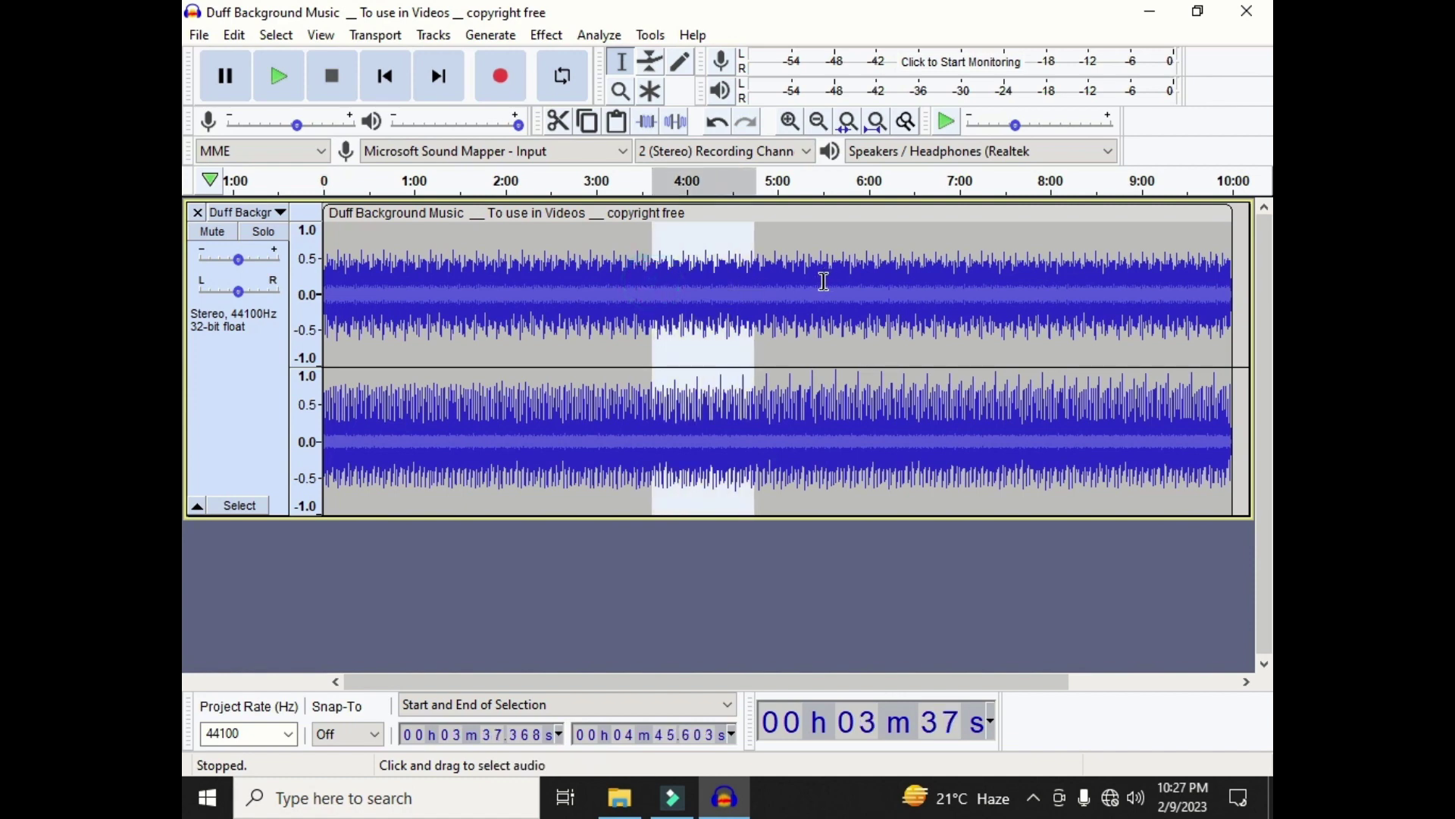
{"action": "left_click_drag", "start_coordinate": [808, 286], "coordinate": [946, 296]}
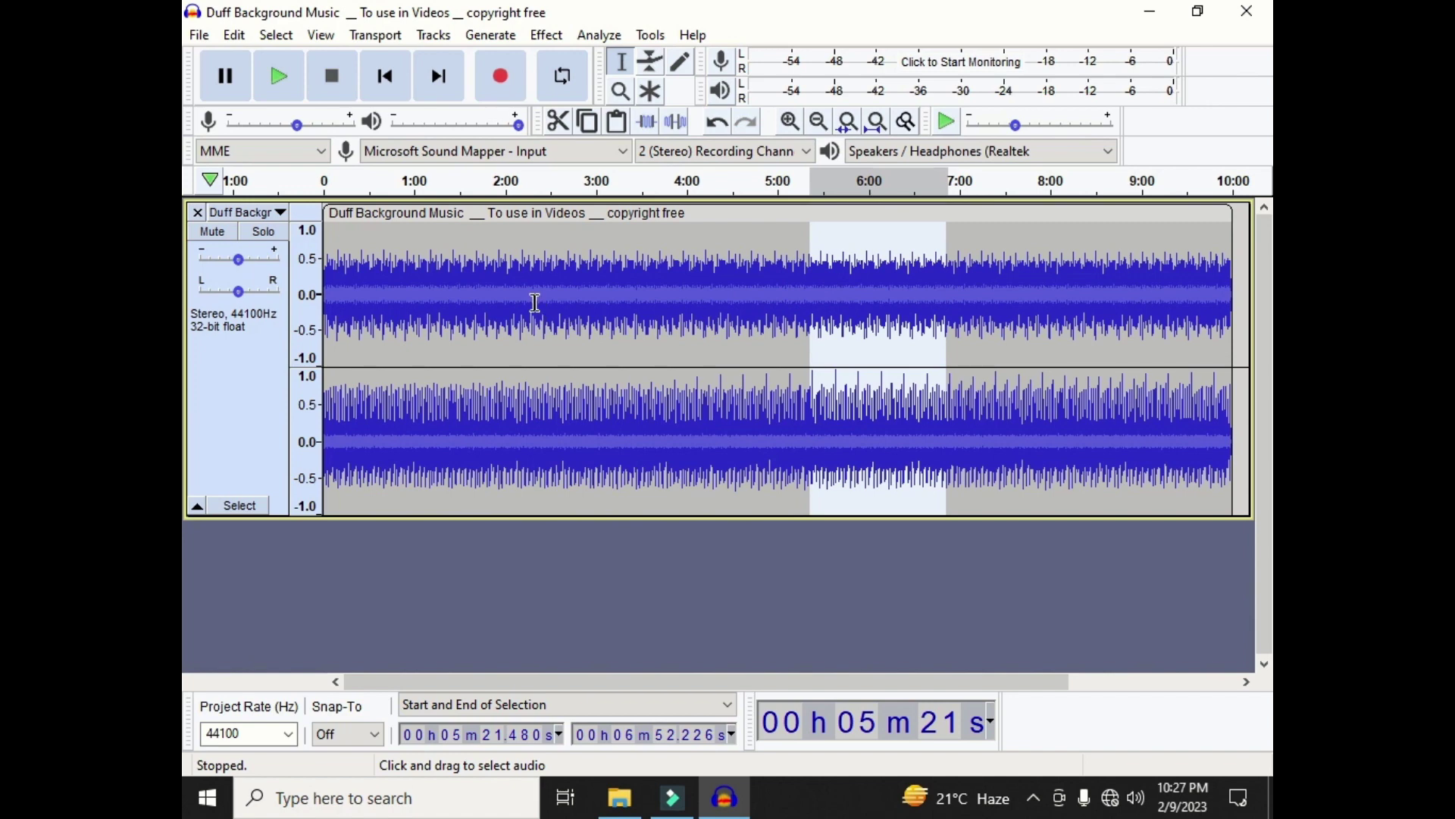
{"action": "left_click_drag", "start_coordinate": [546, 303], "coordinate": [717, 328]}
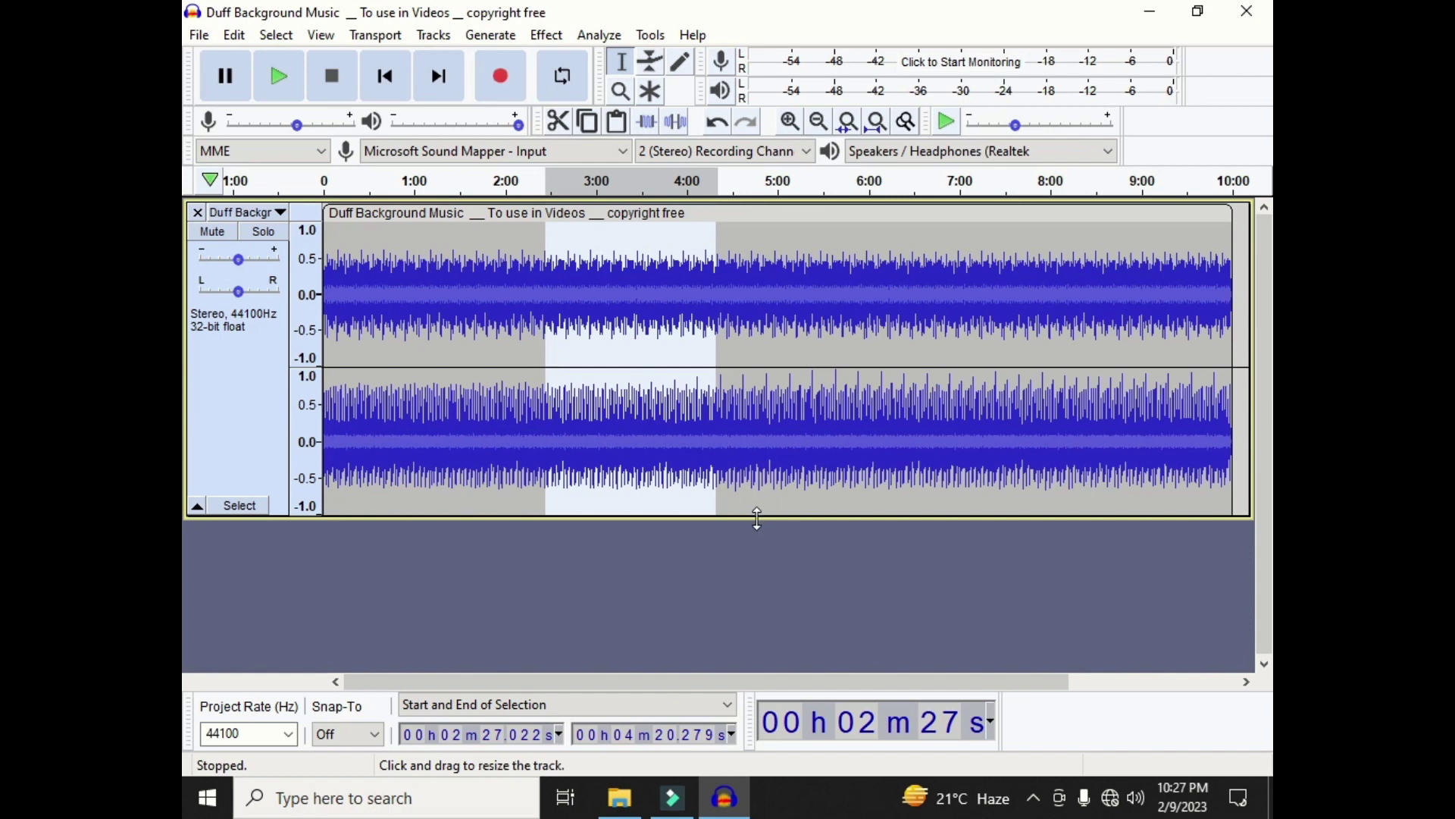
Reduce the height of the audio track slightly and place the edit cursor at about 3:30
{"action": "left_click_drag", "start_coordinate": [755, 518], "coordinate": [754, 485]}
{"action": "left_click", "coordinate": [641, 294]}
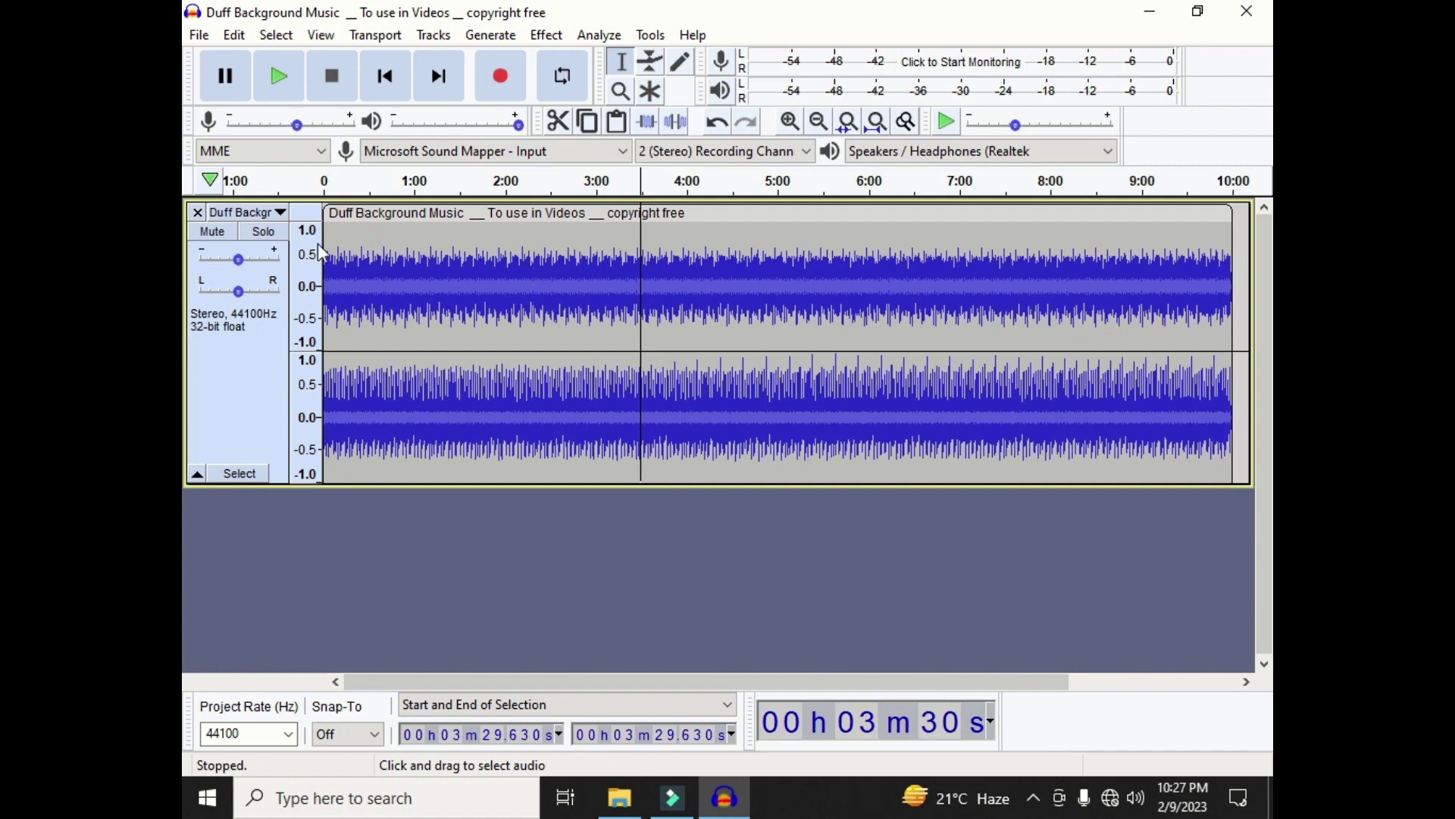
{"action": "left_click", "coordinate": [198, 37]}
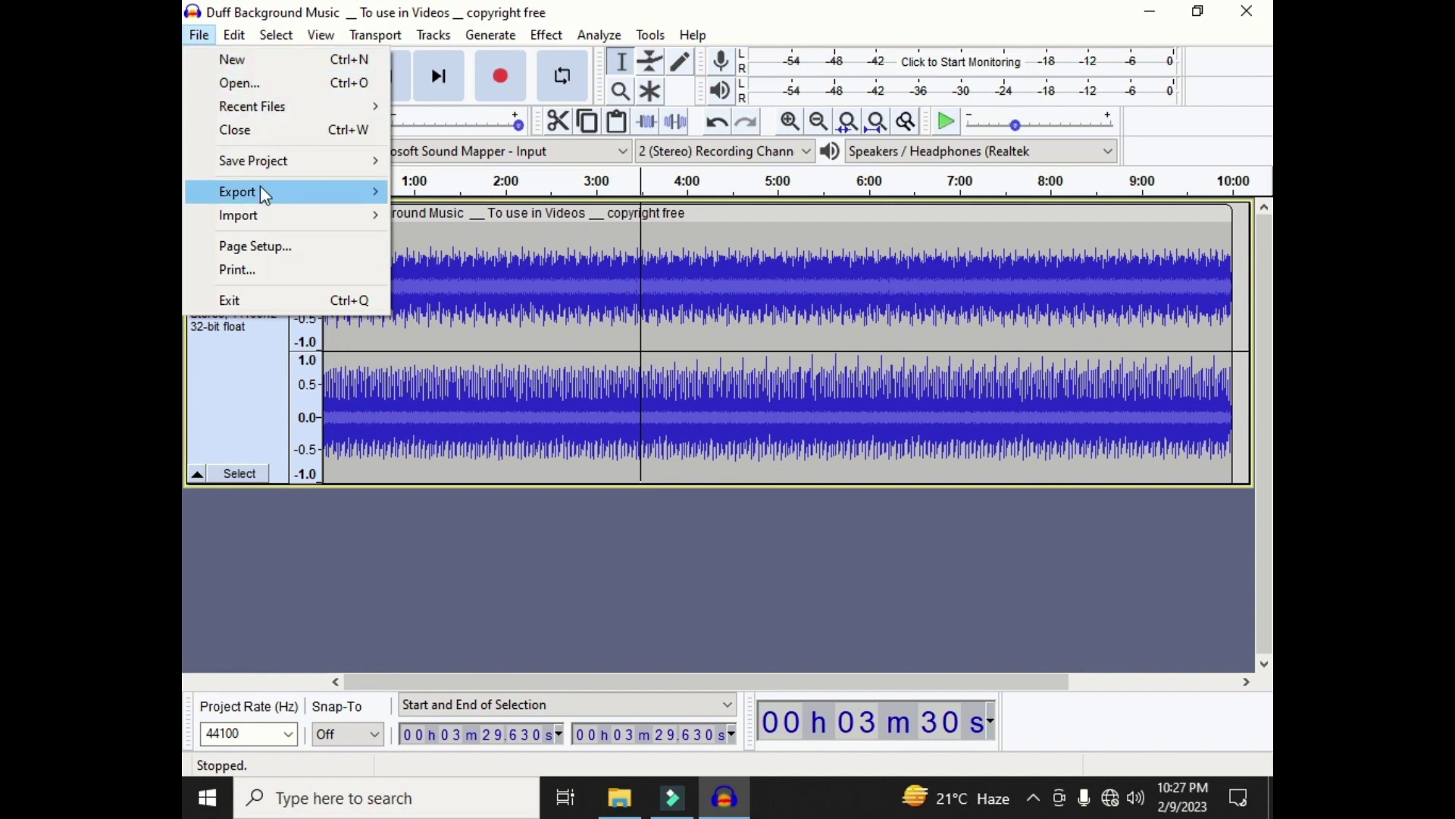
{"action": "mouse_move", "coordinate": [272, 170]}
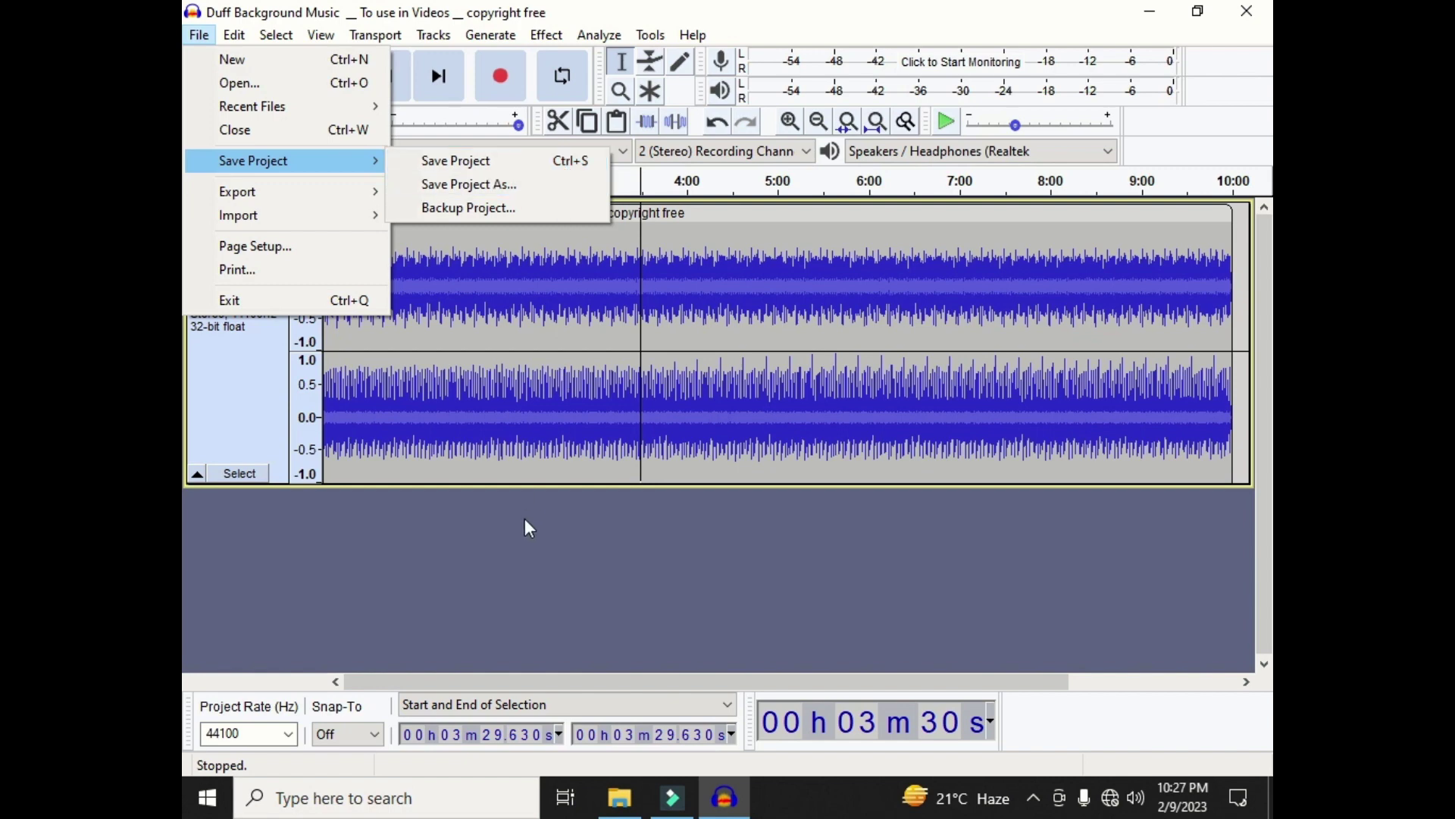
{"action": "left_click", "coordinate": [526, 561]}
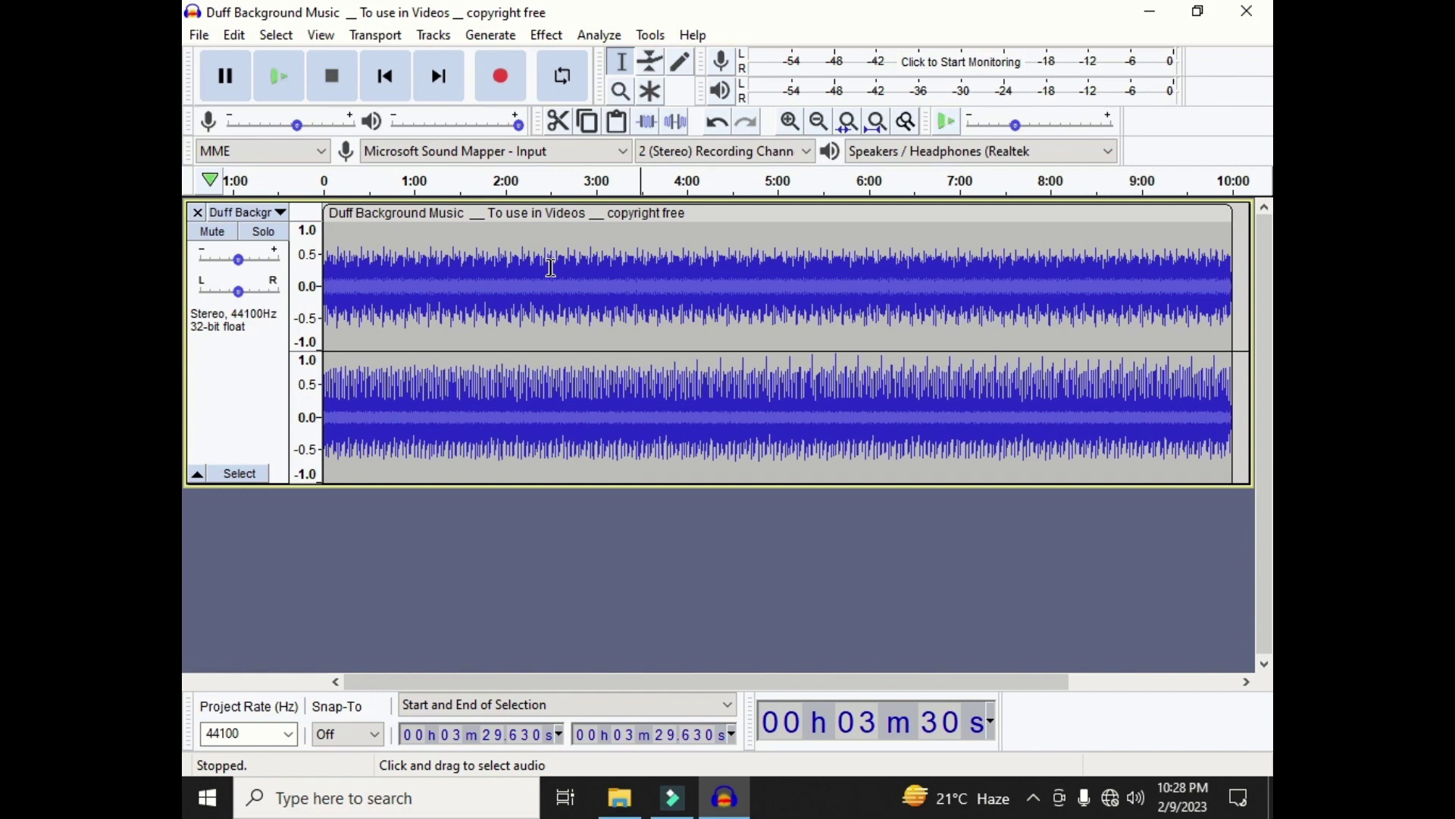
Save the project as "free recording" in the Audio editing original folder, as an AUP3 project file
{"action": "key", "text": "ctrl+s"}
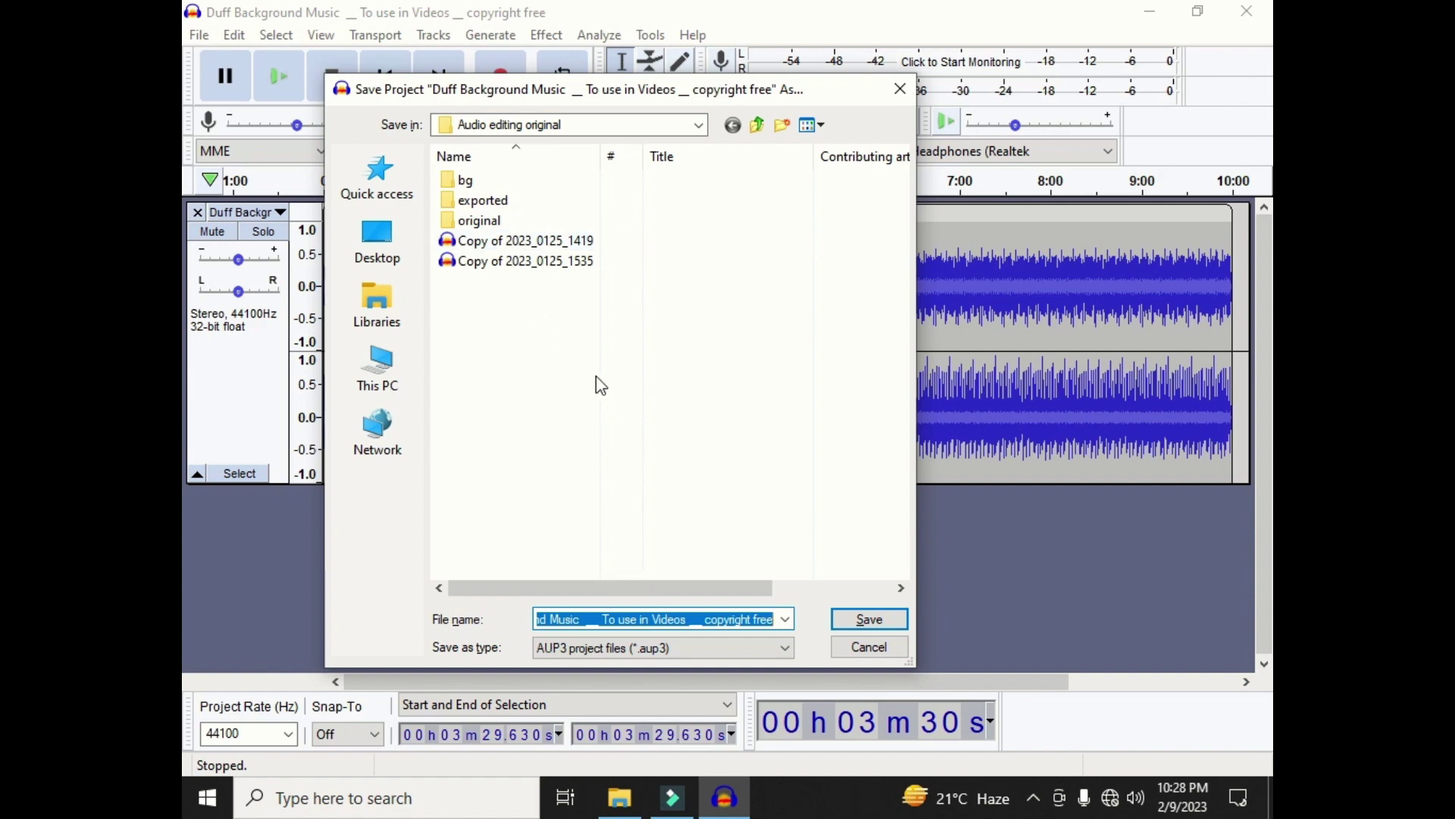
{"action": "left_click", "coordinate": [627, 619]}
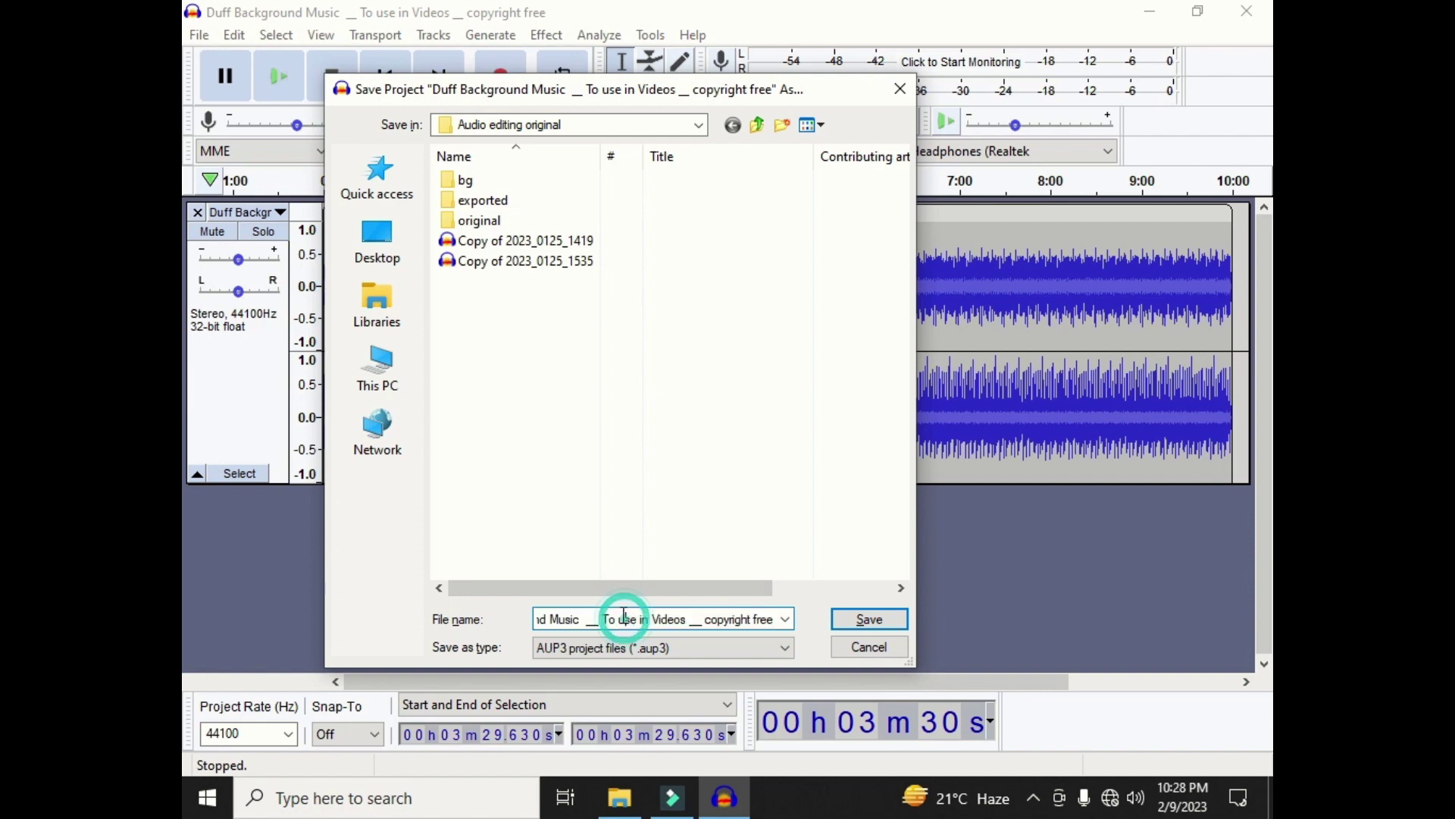
{"action": "left_click_drag", "start_coordinate": [549, 620], "coordinate": [772, 612]}
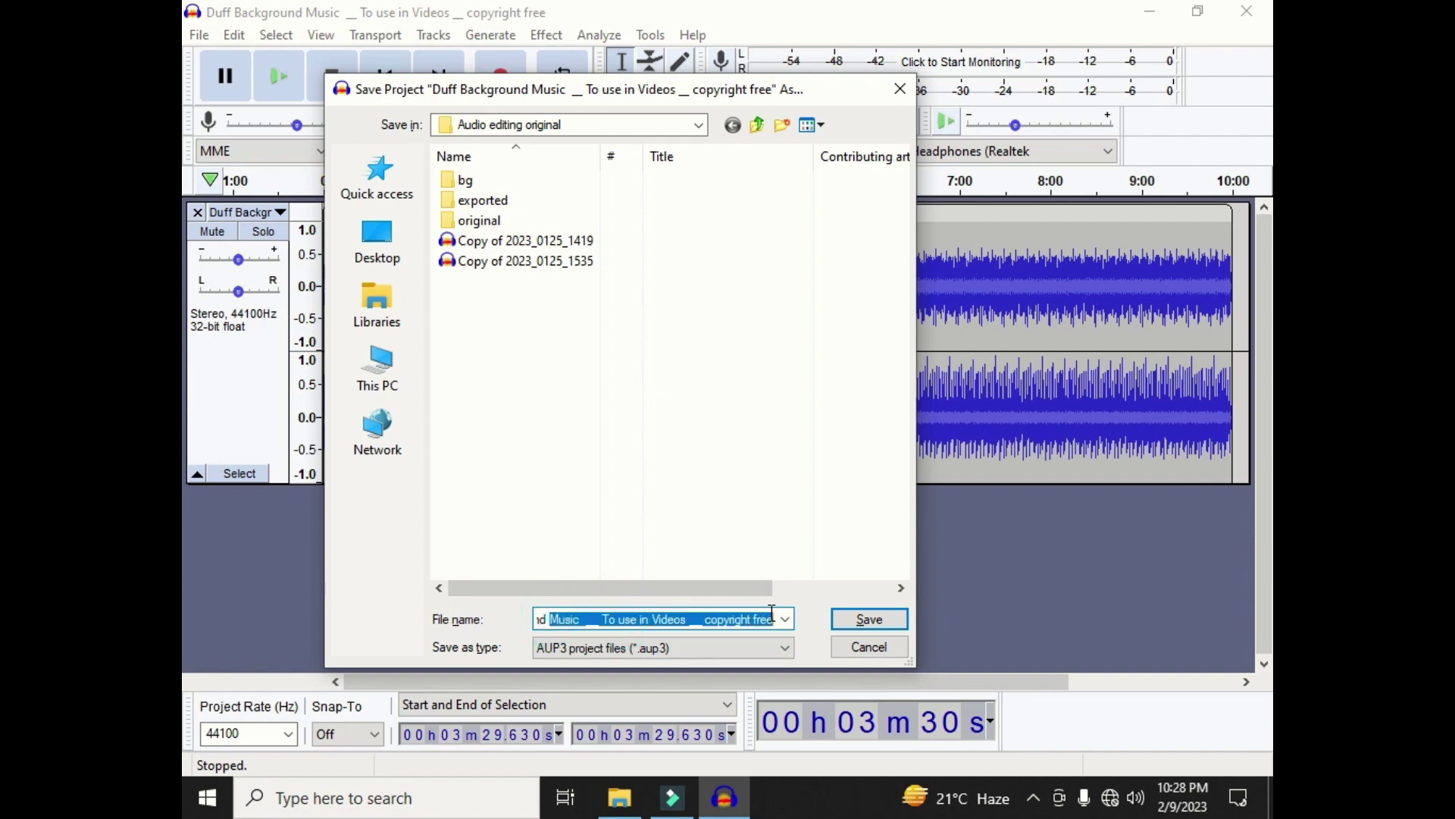
{"action": "key", "text": "BackSpace"}
{"action": "left_click", "coordinate": [617, 611]}
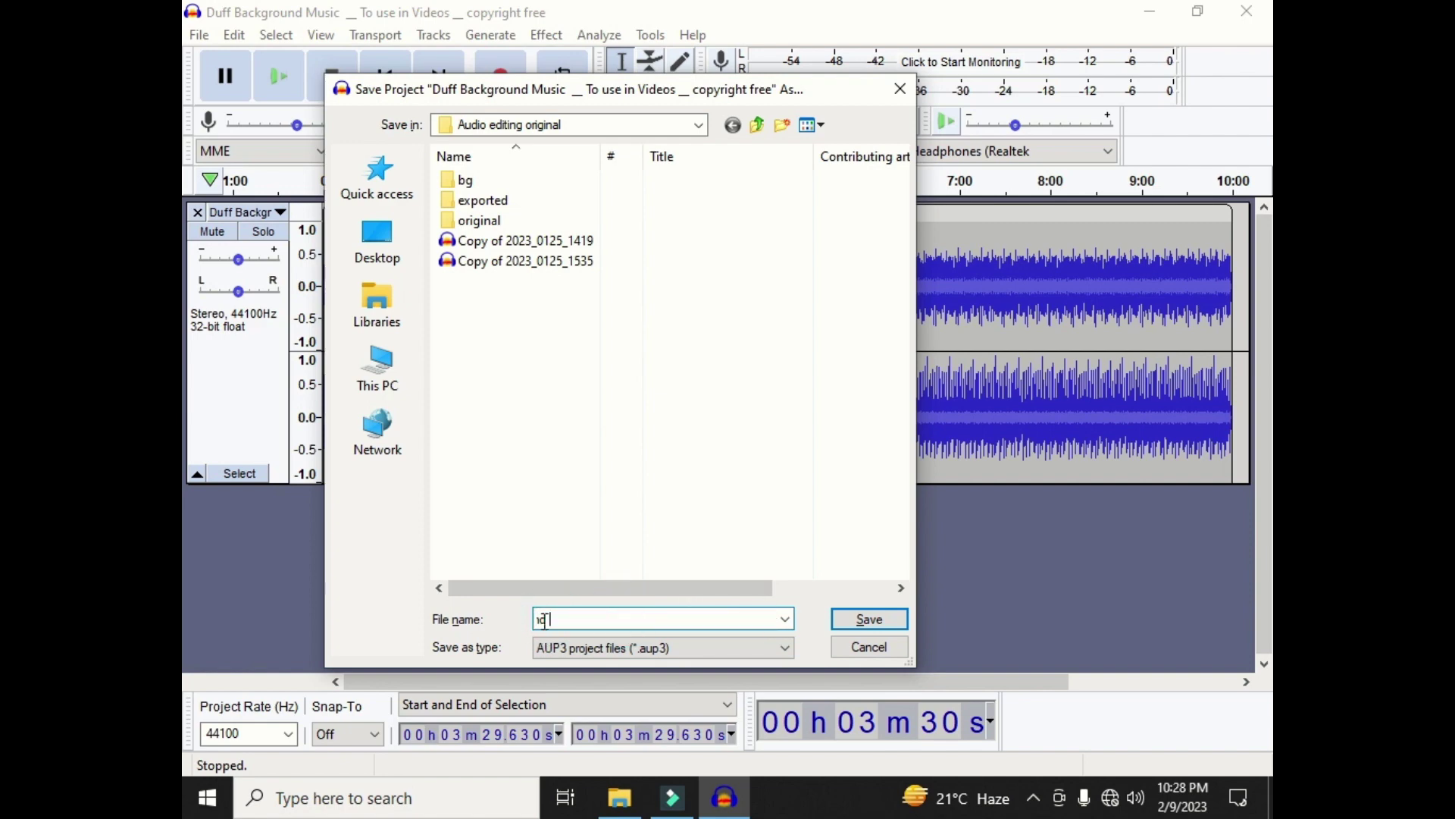
{"action": "left_click_drag", "start_coordinate": [544, 622], "coordinate": [535, 620]}
{"action": "key", "text": "BackSpace"}
{"action": "left_click", "coordinate": [871, 619]}
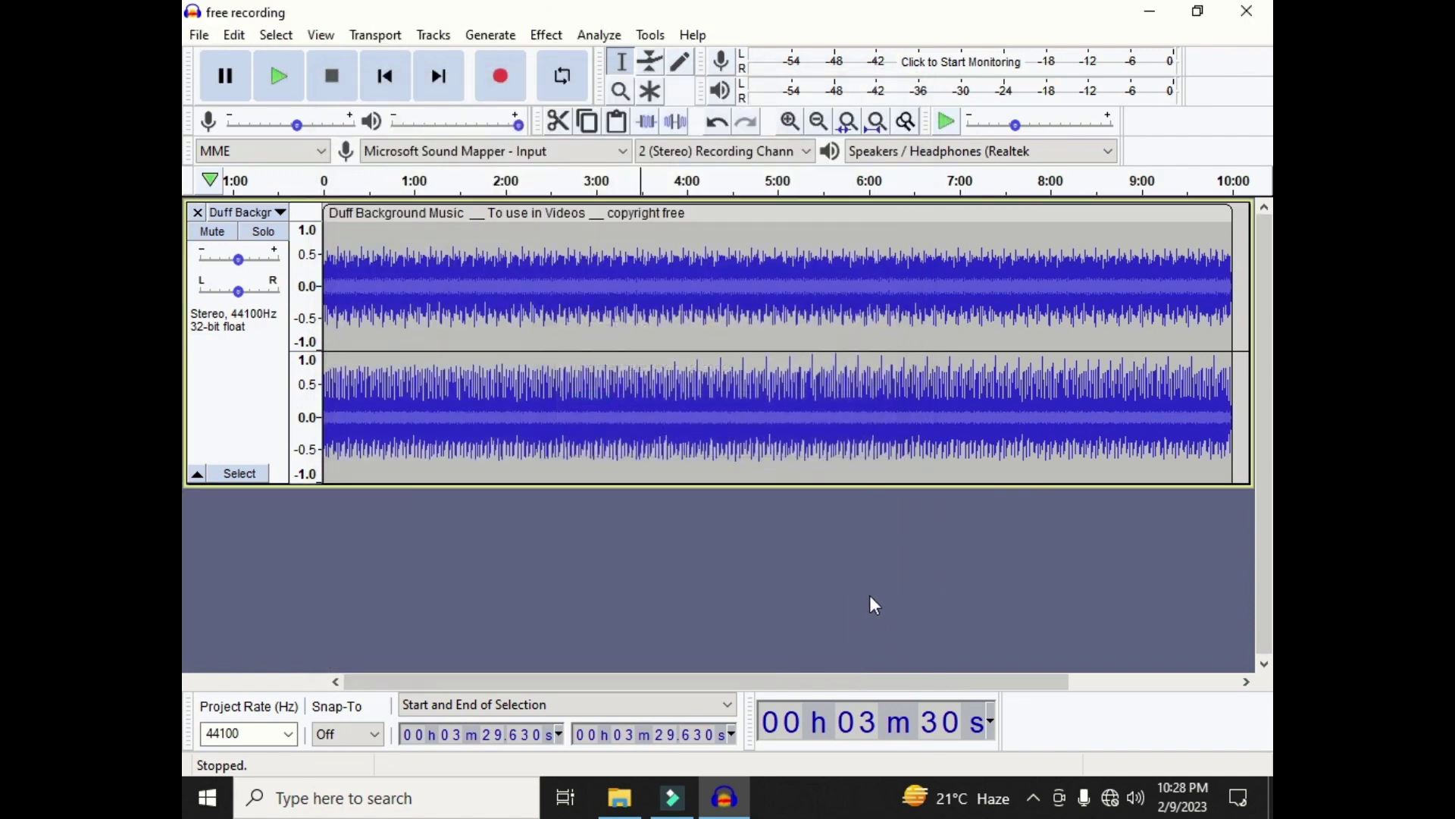
Minimise the audio editor and open the Audio editing original folder on the G: drive in File Explorer
{"action": "left_click", "coordinate": [1149, 11]}
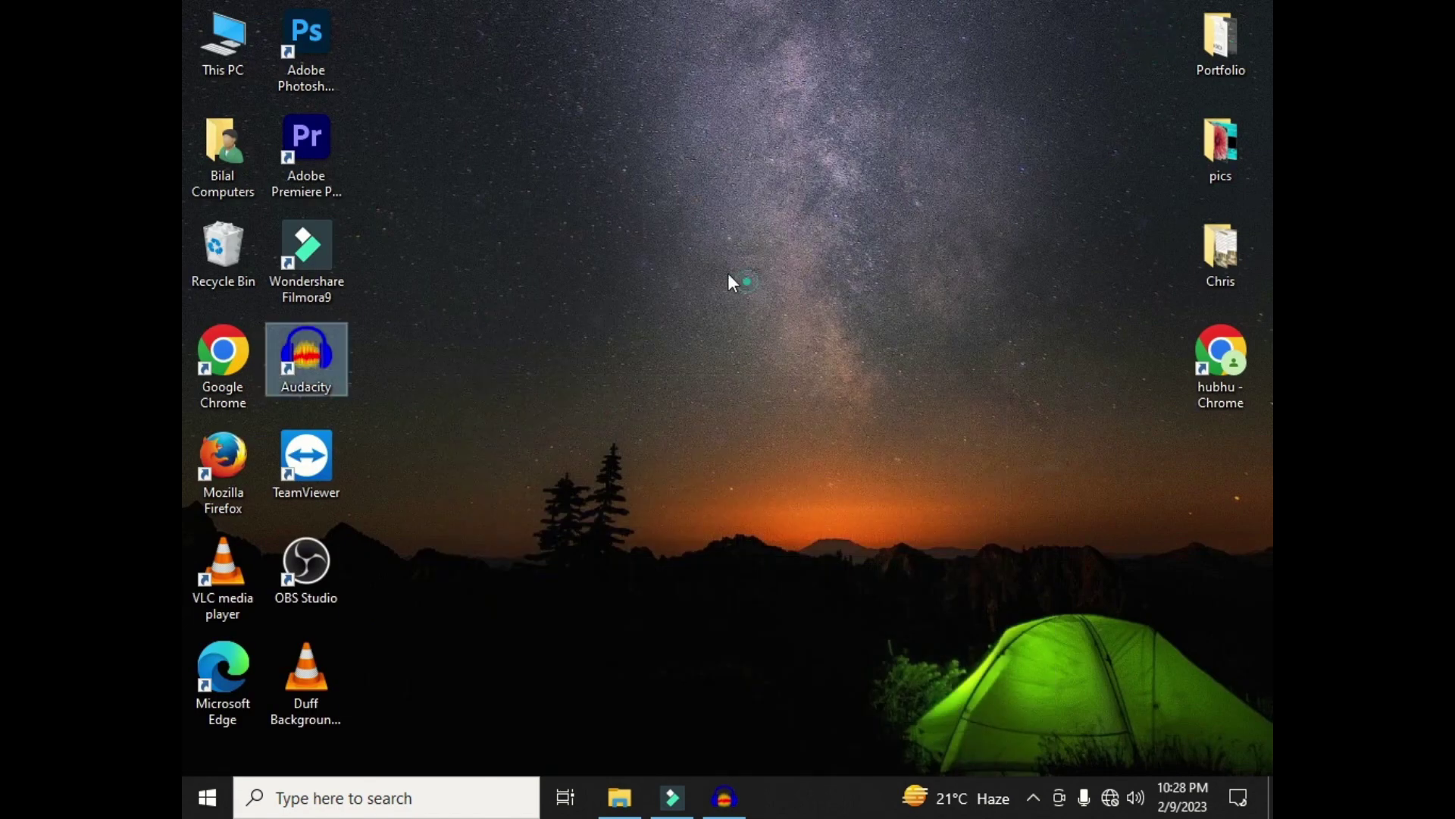
{"action": "double_click", "coordinate": [216, 46]}
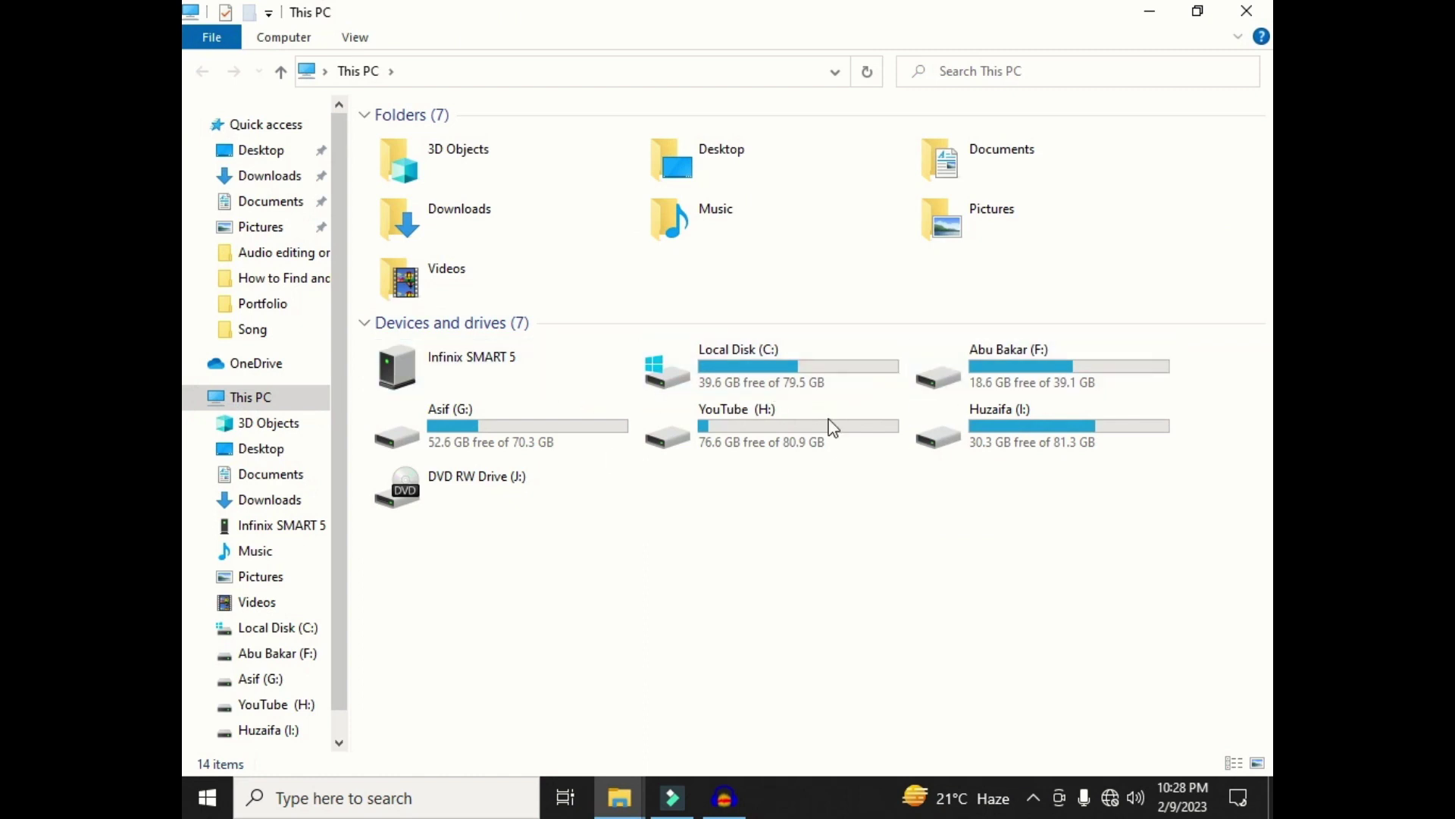
{"action": "double_click", "coordinate": [464, 447]}
{"action": "double_click", "coordinate": [413, 180]}
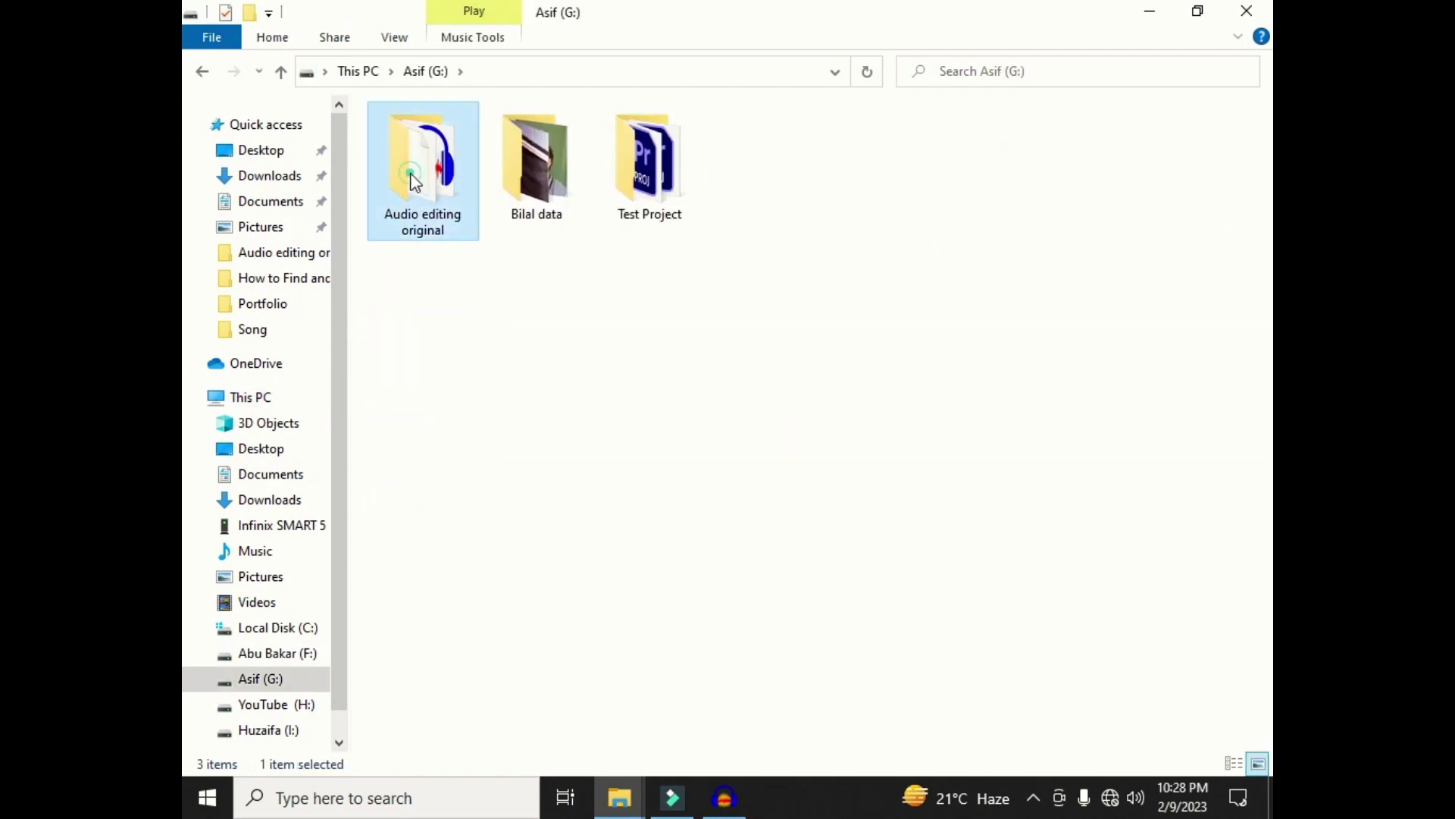
{"action": "left_click", "coordinate": [780, 344]}
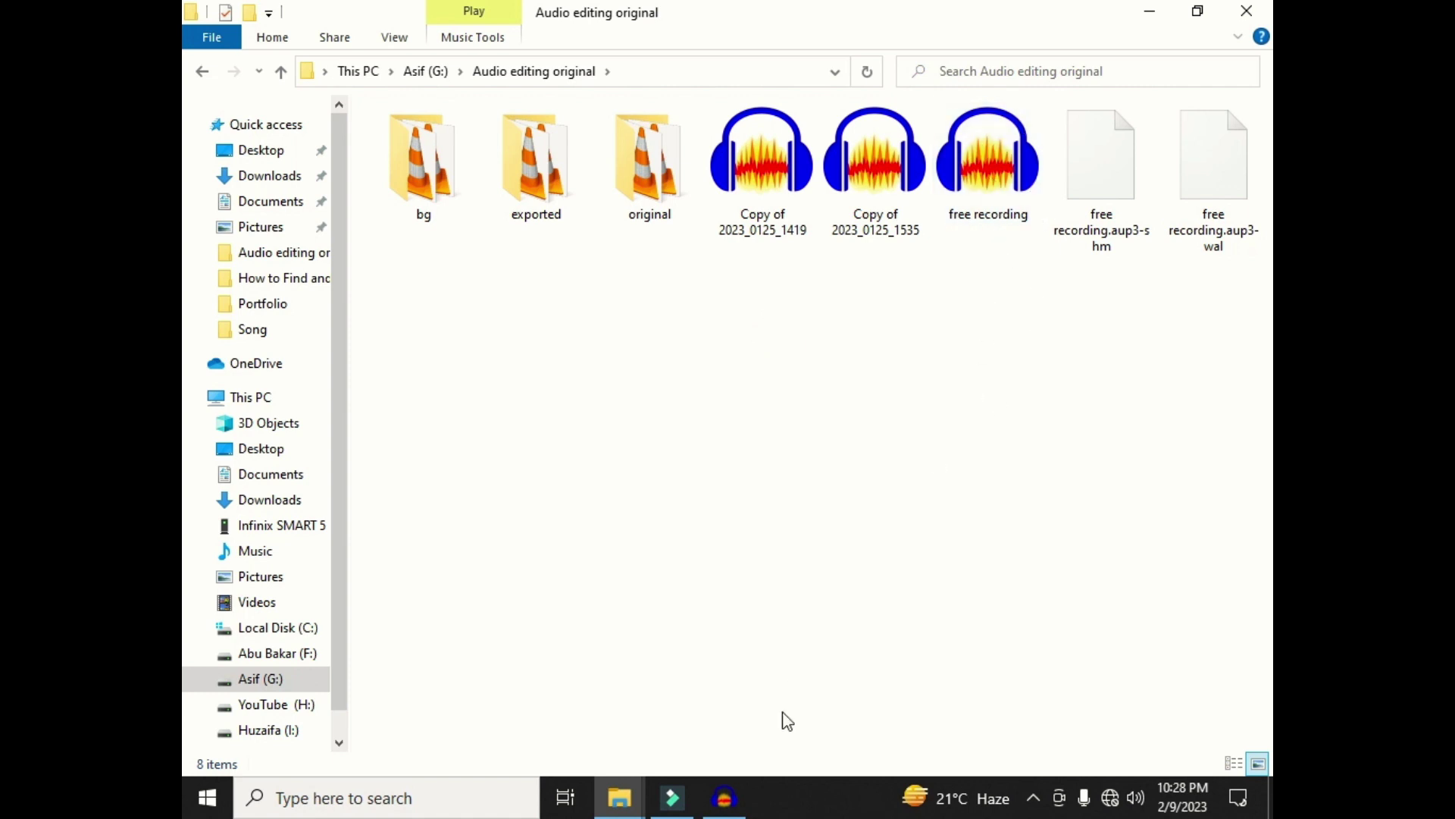
Close the running Audacity window and refresh the Audio editing original folder
{"action": "right_click", "coordinate": [726, 808]}
{"action": "left_click", "coordinate": [707, 750]}
{"action": "right_click", "coordinate": [934, 341]}
{"action": "left_click", "coordinate": [984, 459]}
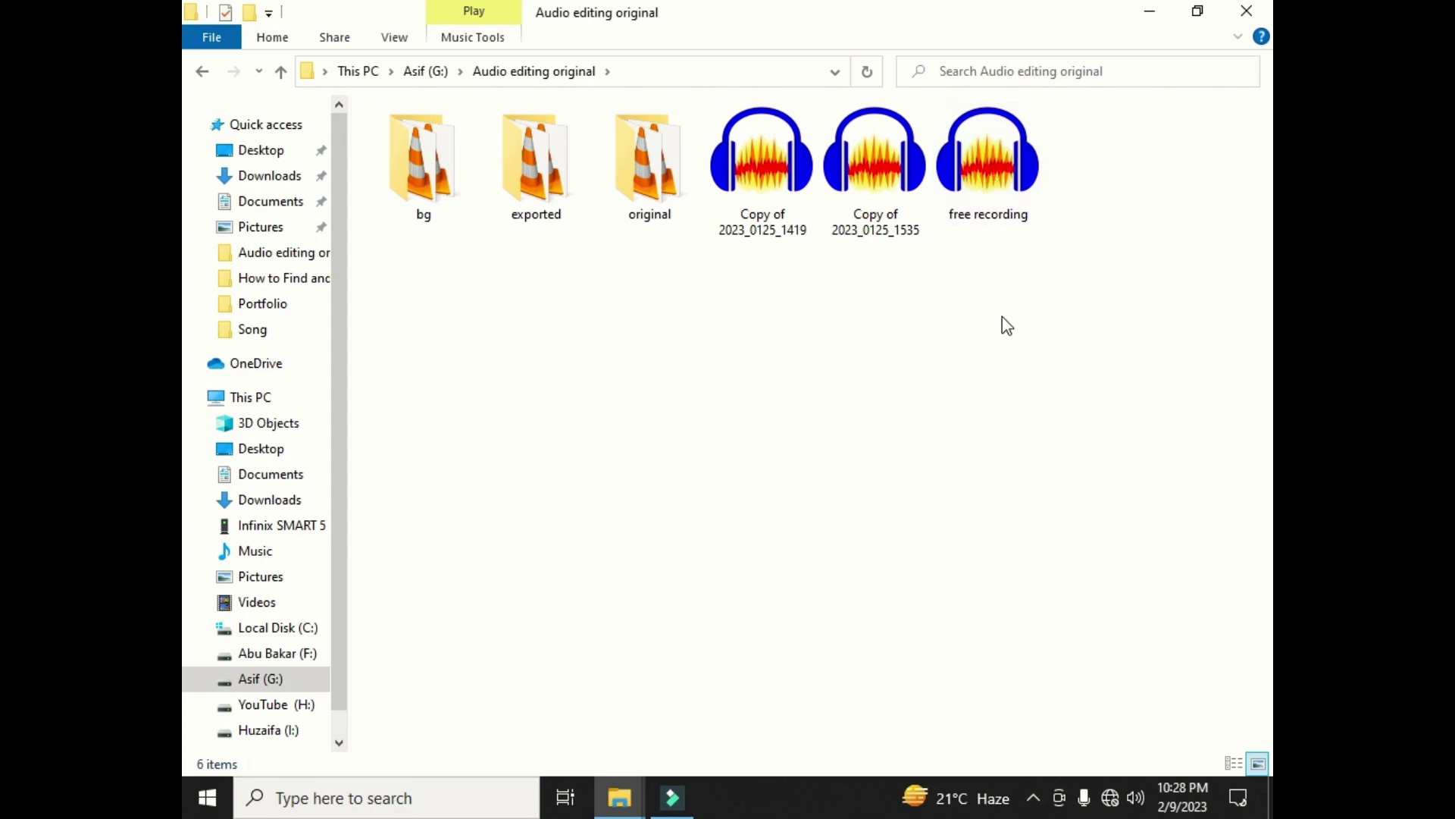
Open the saved "free recording" project in Audacity and select its audio from about 6:04 to 7:31
{"action": "double_click", "coordinate": [979, 188]}
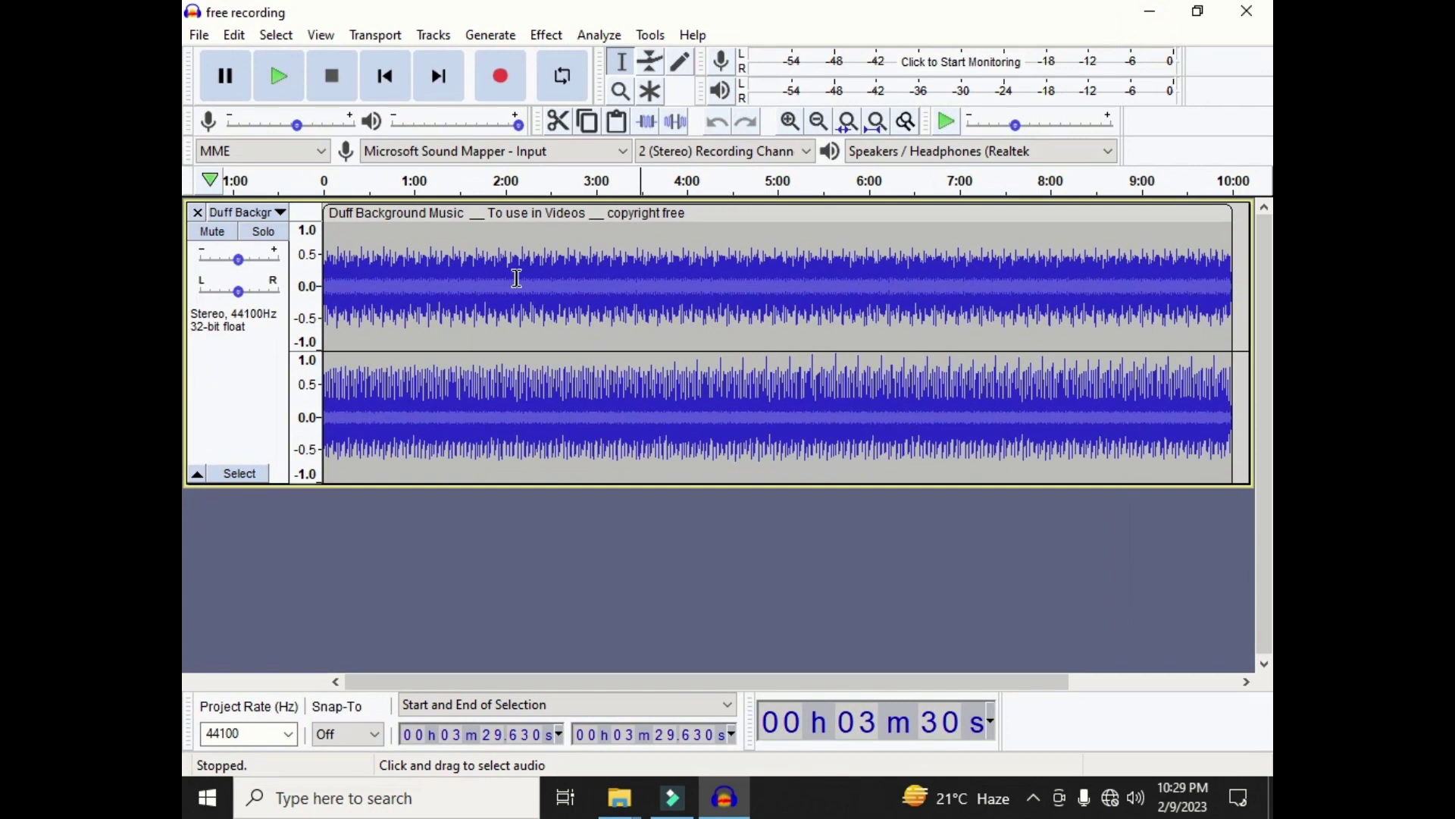
{"action": "left_click_drag", "start_coordinate": [509, 272], "coordinate": [732, 296]}
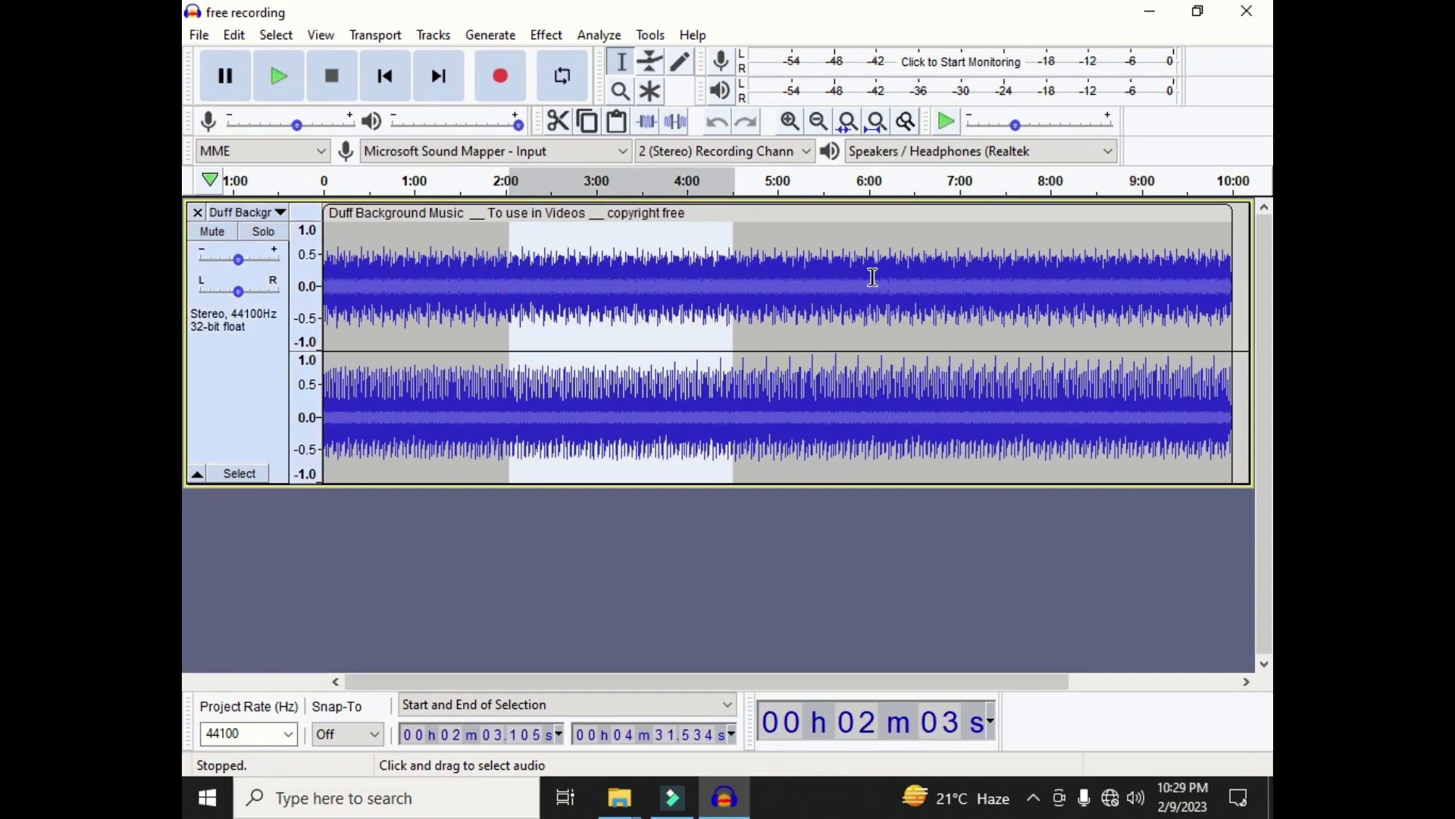
{"action": "left_click_drag", "start_coordinate": [877, 277], "coordinate": [1006, 296]}
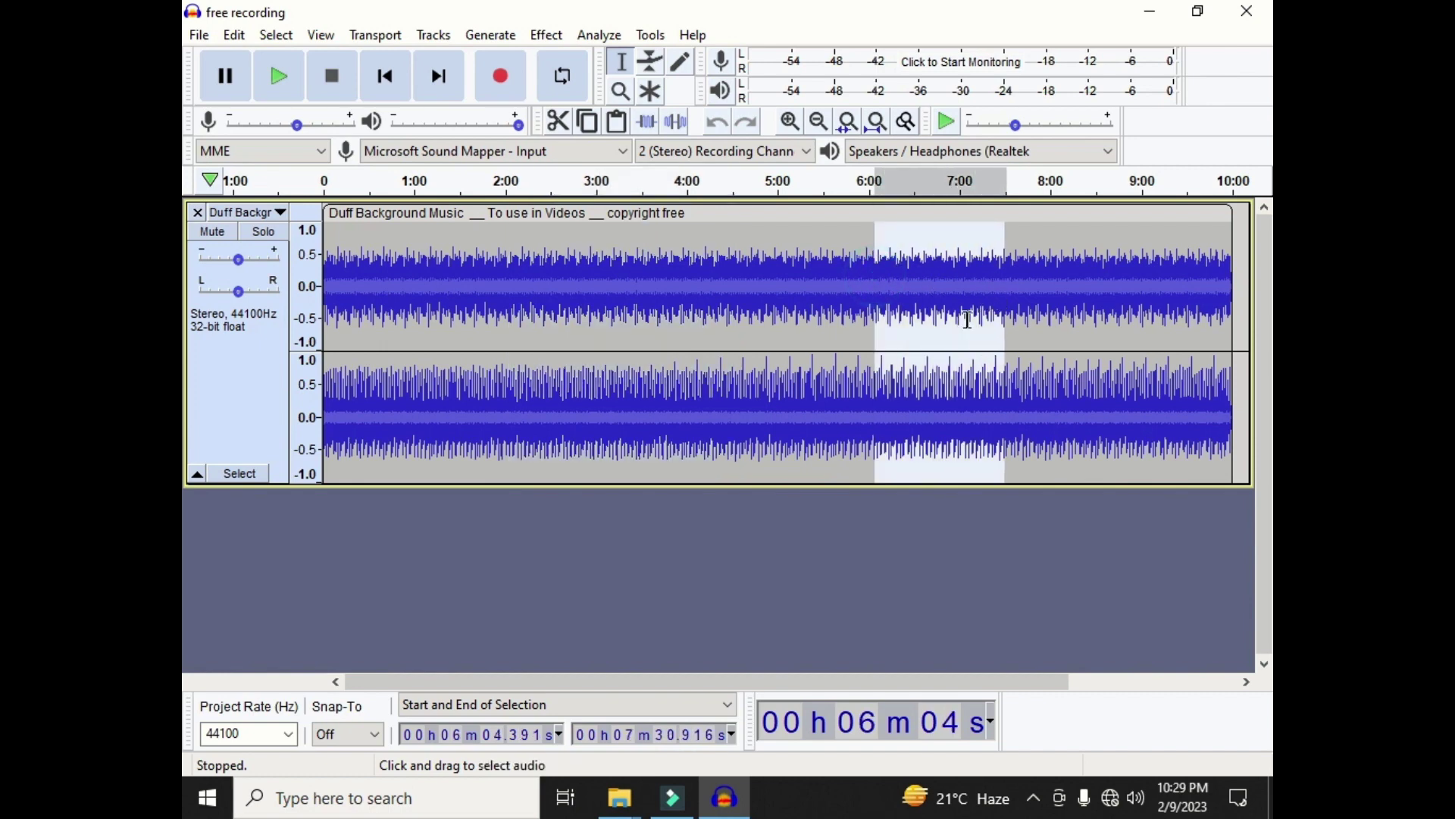